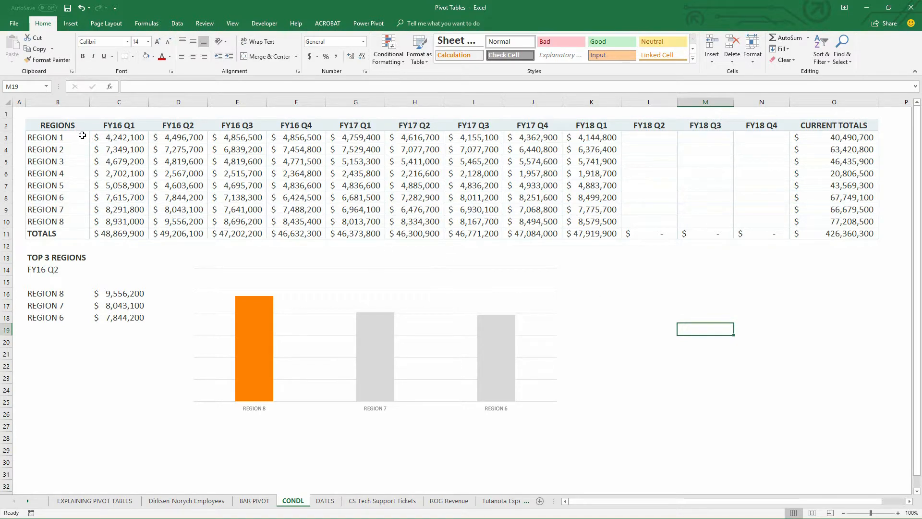
Inspect the SUM formulas in the Region 1 current total, the FY17 Q4 total and the FY18 Q2 total.
double_click(846, 137)
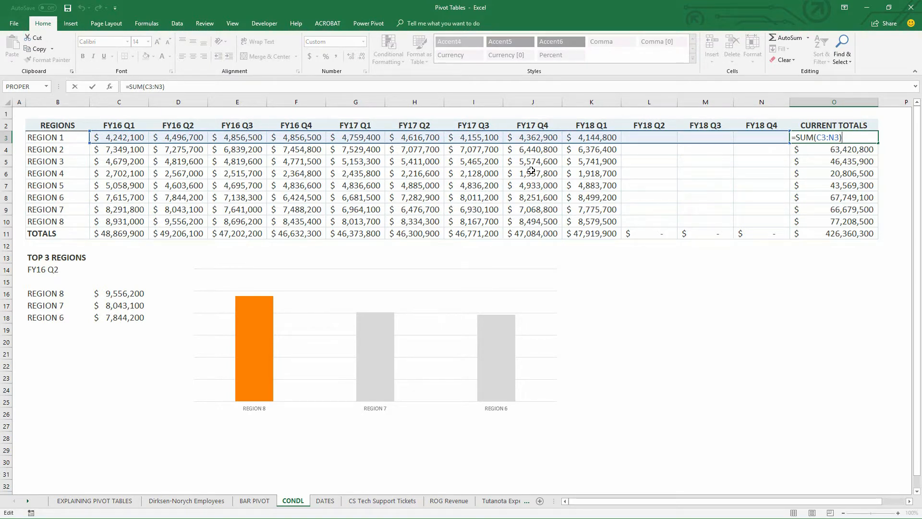
key(Return)
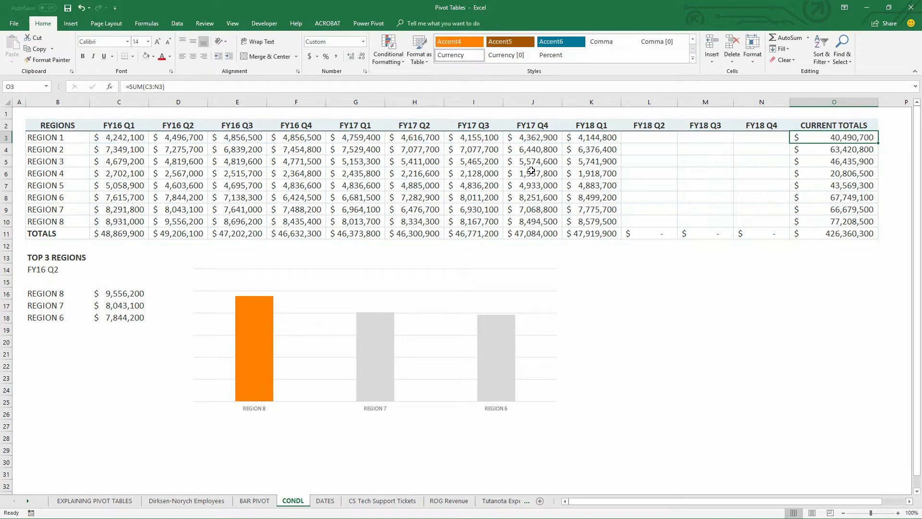
double_click(529, 233)
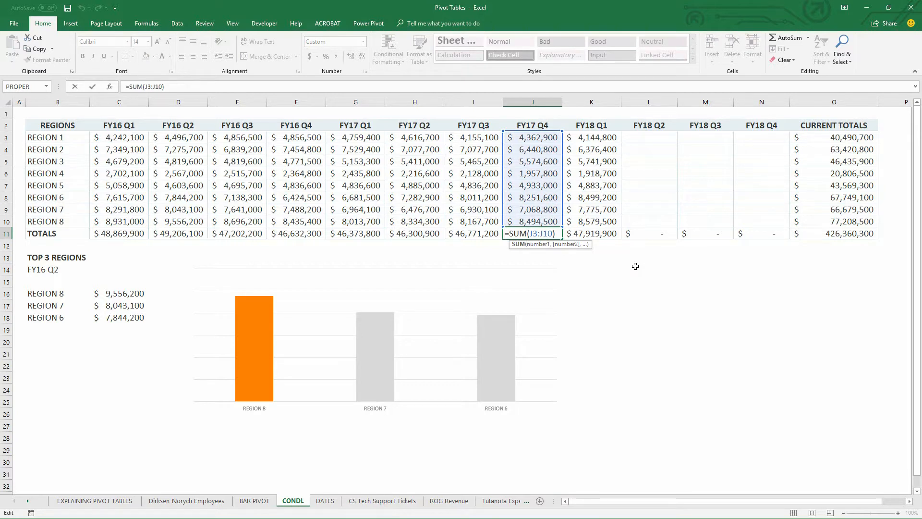
key(Escape)
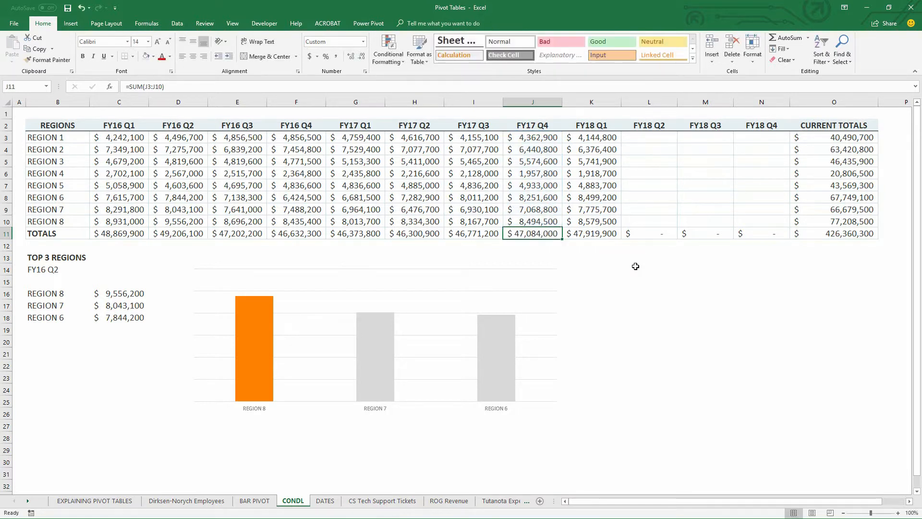
click(651, 237)
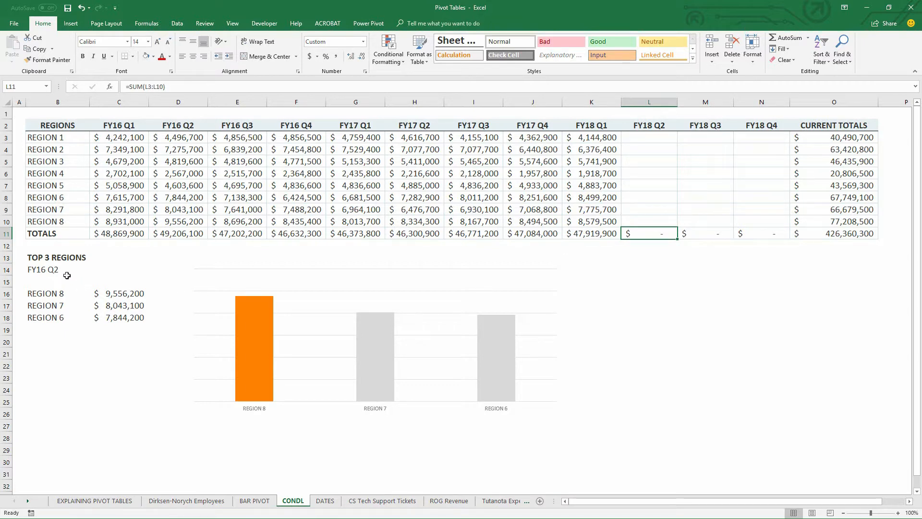
Choose FY17 Q1 as the quarter for the Top 3 Regions list and select its results in B16:C18.
click(51, 267)
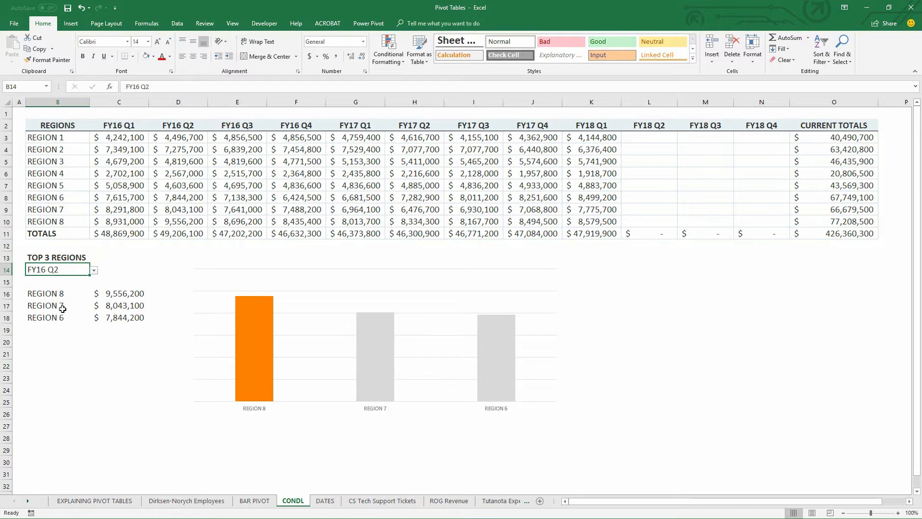
click(94, 272)
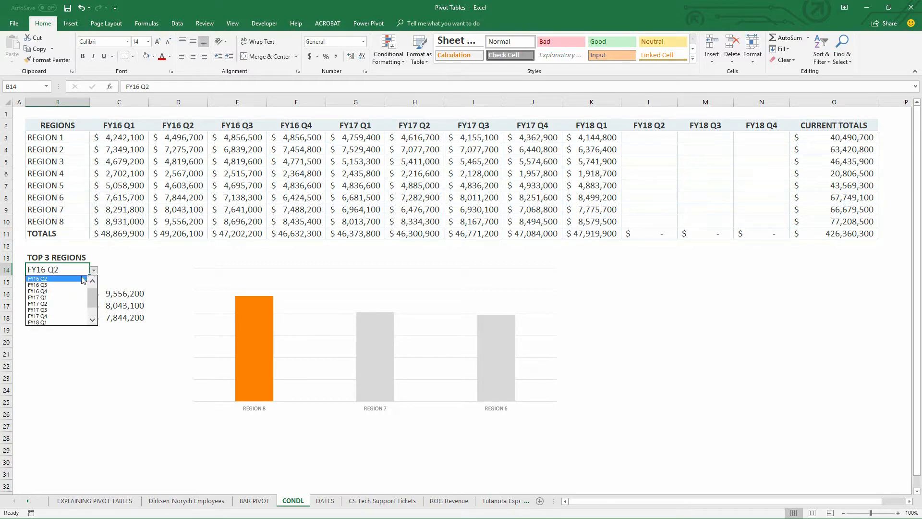
click(70, 297)
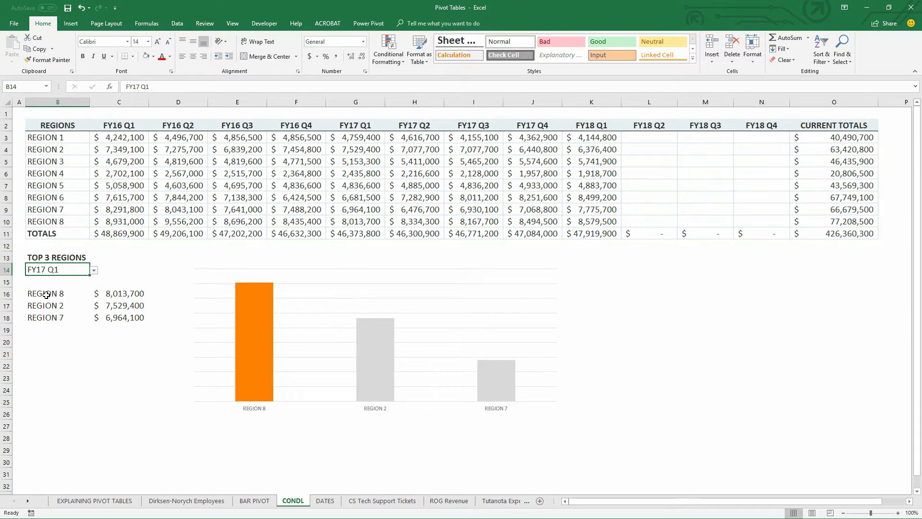
drag(46, 295, 119, 327)
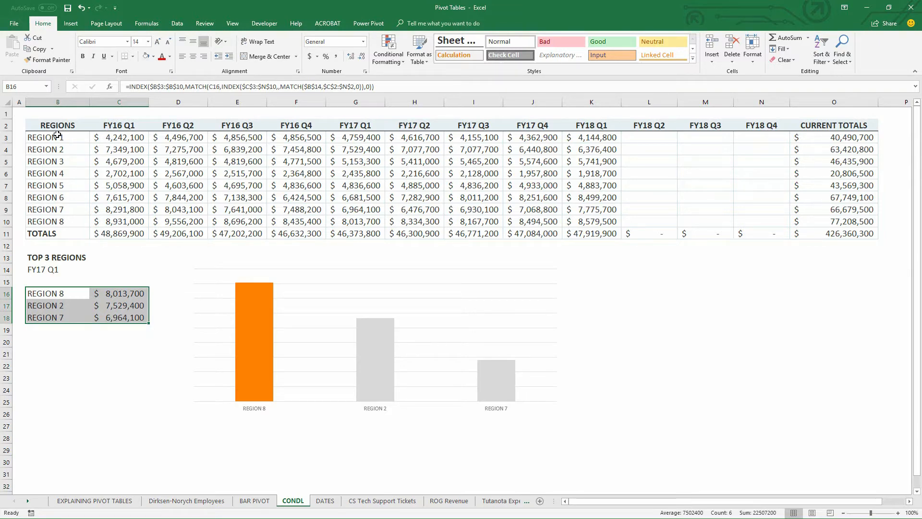
Start a new conditional formatting rule for B2:O30 that uses a formula to determine which cells to format.
drag(51, 126, 885, 466)
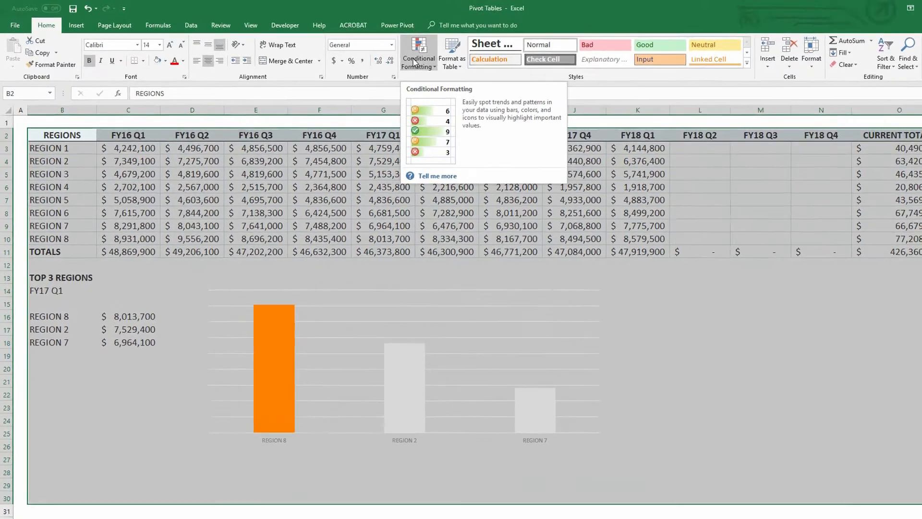
click(384, 55)
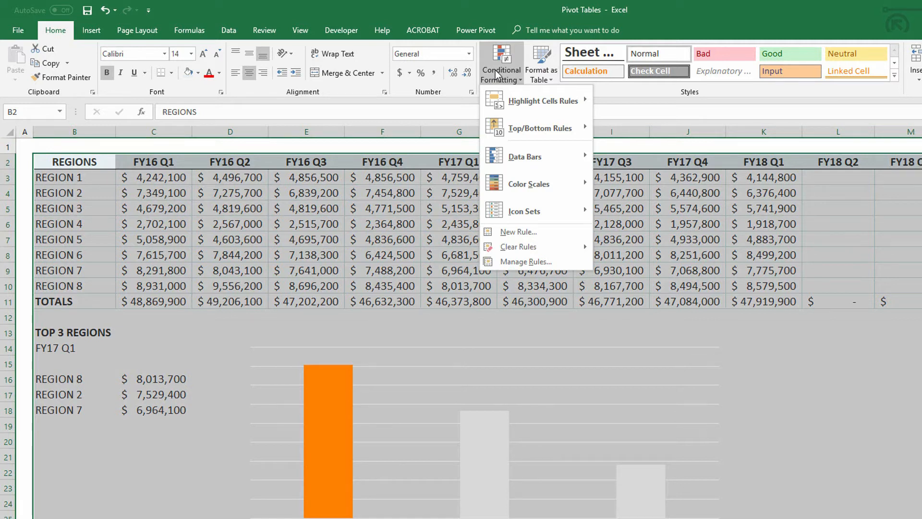
mouse_move(523, 97)
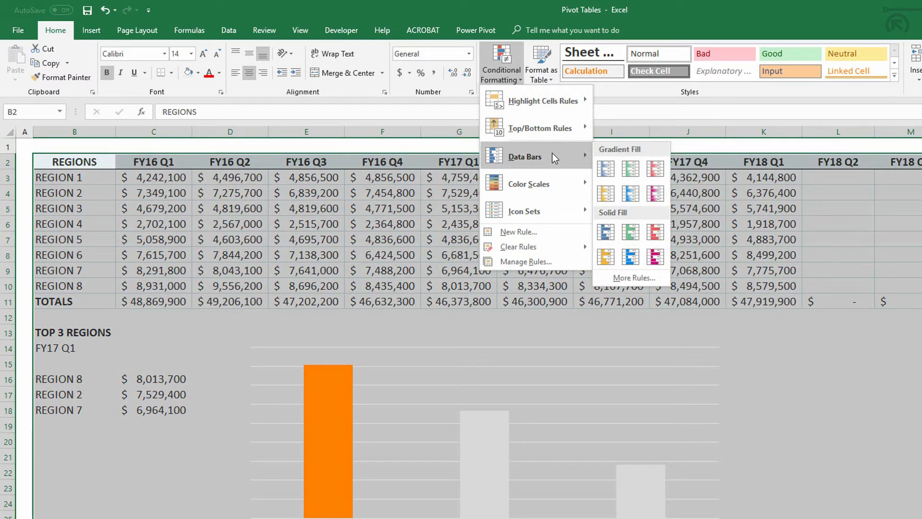
click(538, 232)
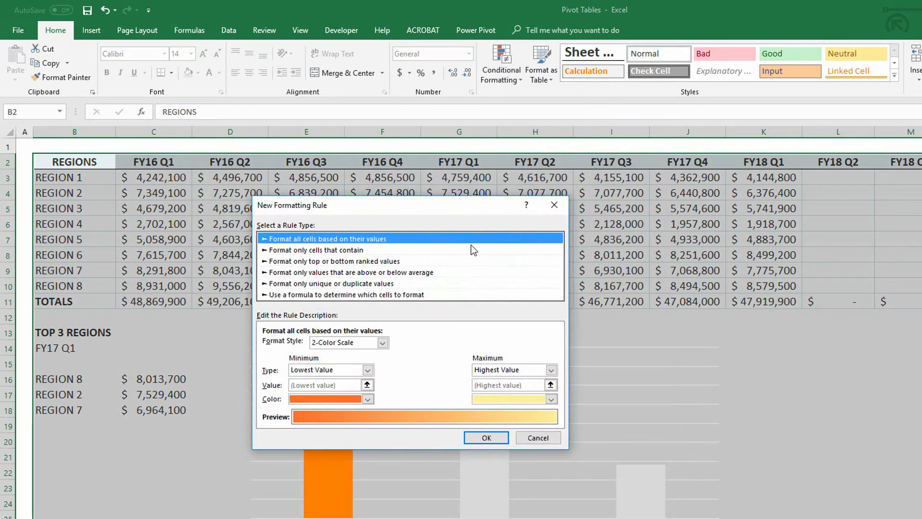
click(336, 295)
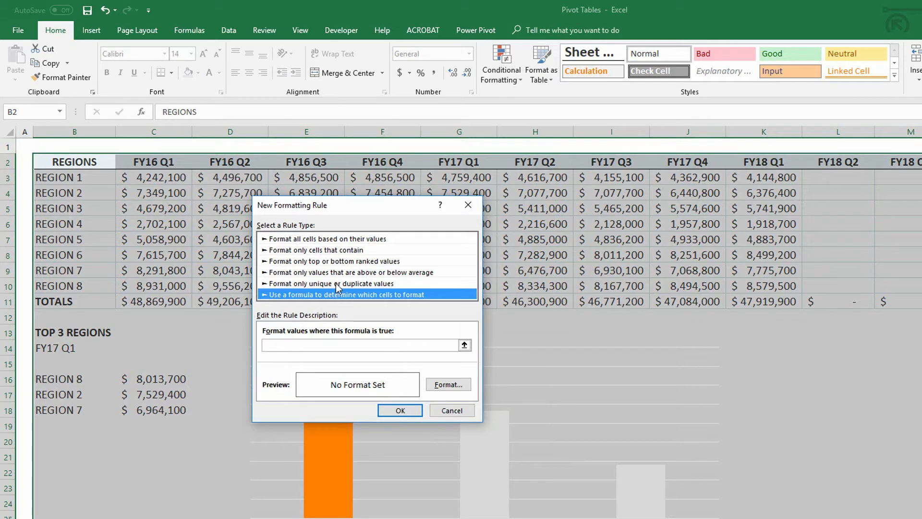
drag(334, 206, 303, 155)
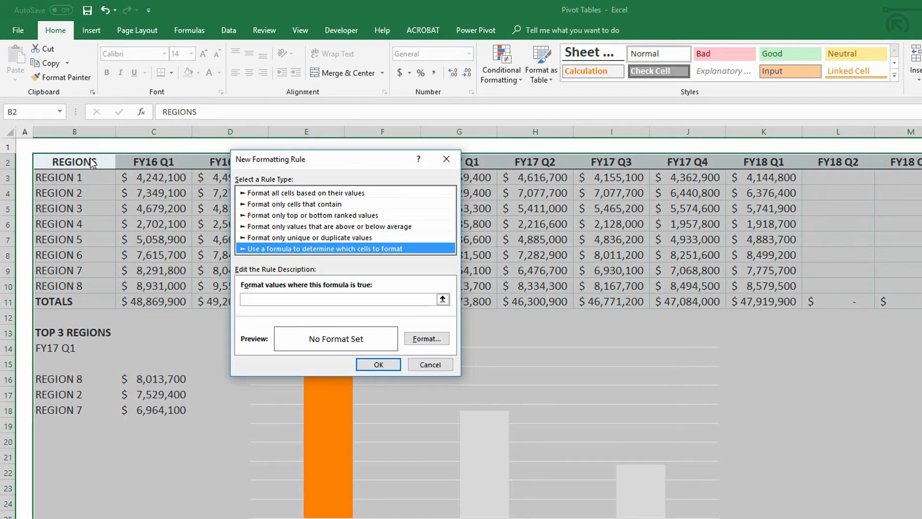
Enter =ISFORMULA(B2) as the rule's formula, with B2 as a fully relative reference.
click(265, 299)
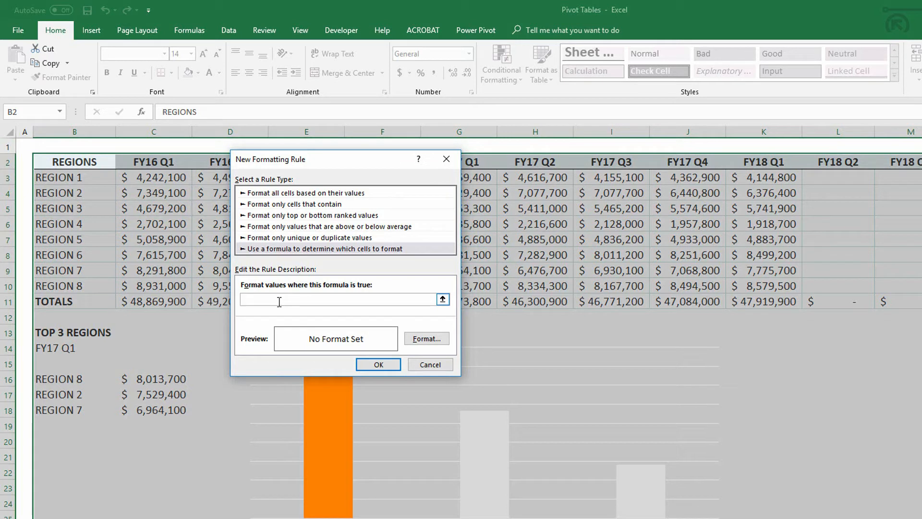
text(=)
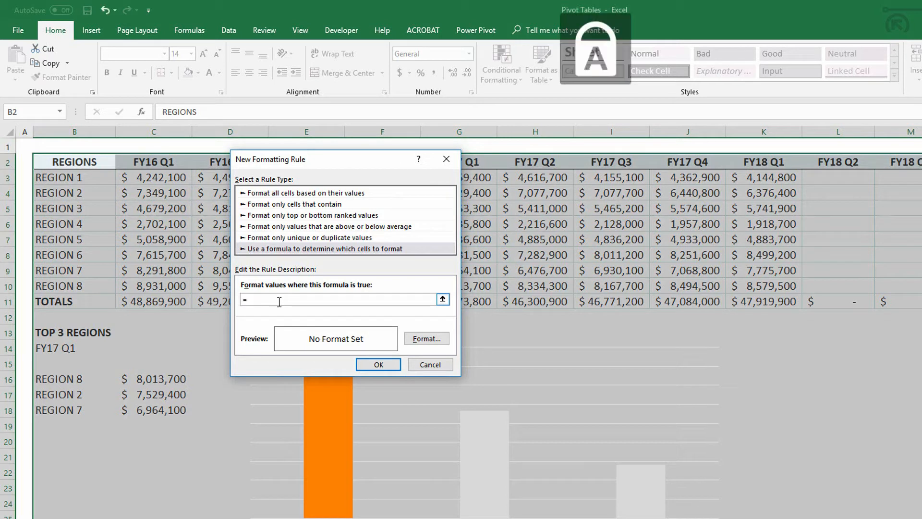
text(ISFO)
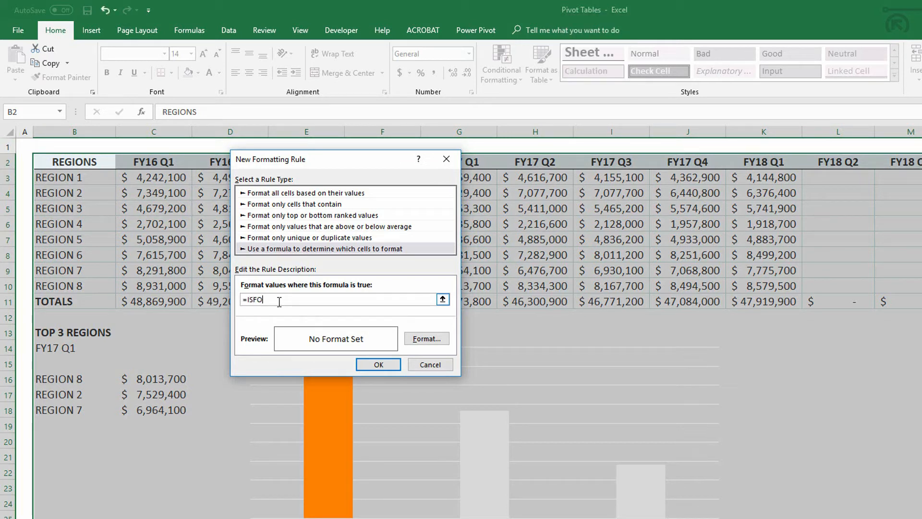
text(RMULA()
click(70, 163)
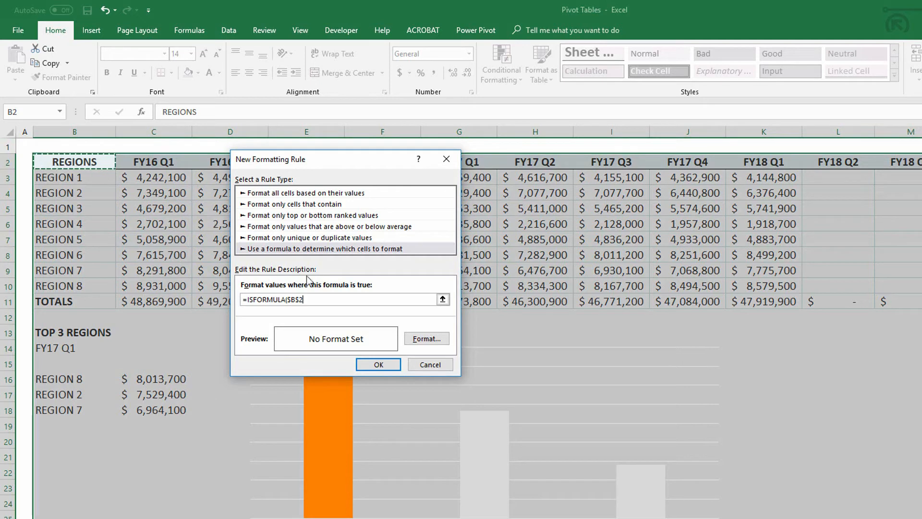
key(F4)
key(F4)
key(F4)
text())
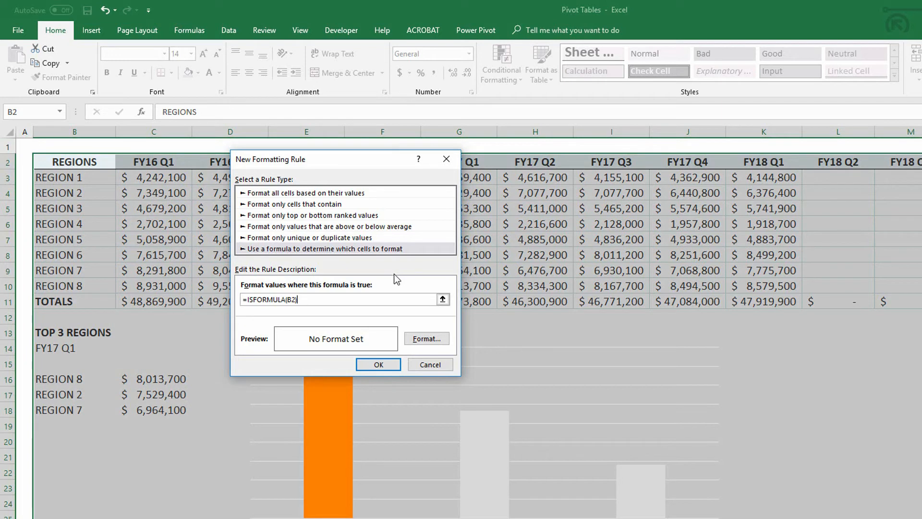
Give the rule a bold font and a light gray fill, and apply it to the selected range.
click(424, 338)
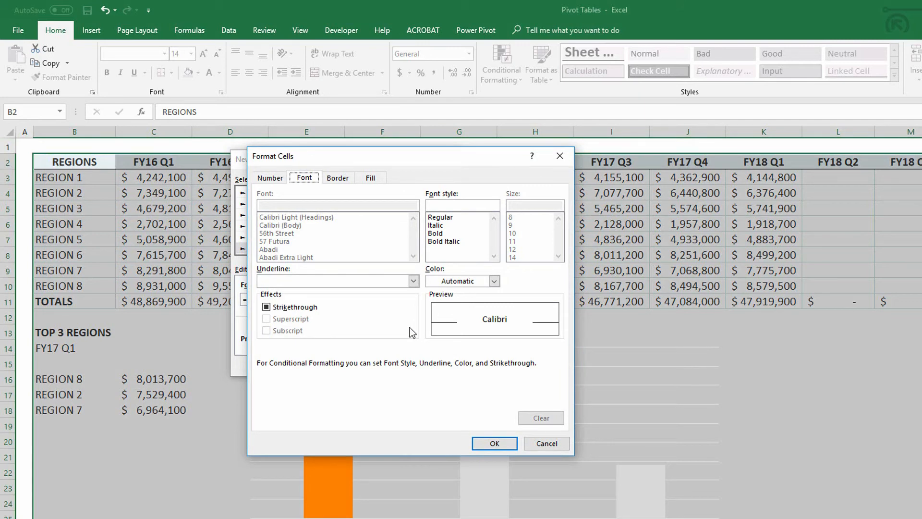
click(439, 234)
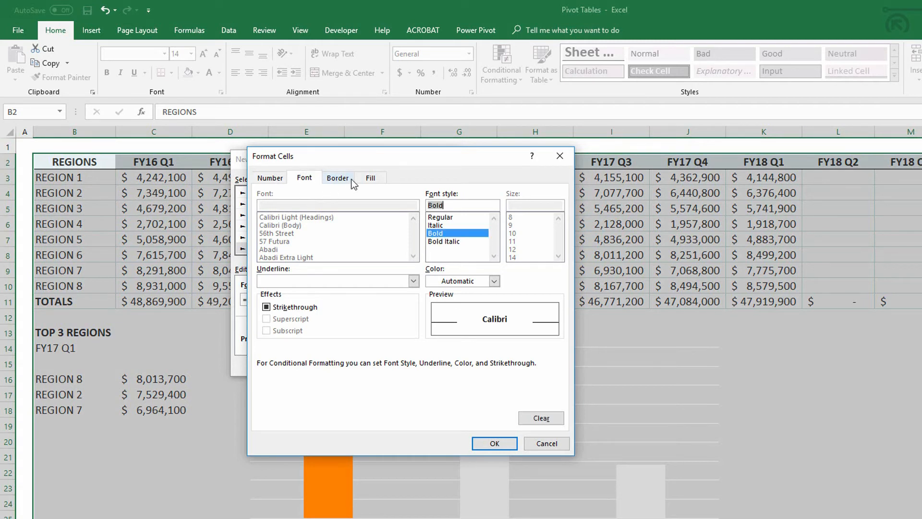
click(366, 179)
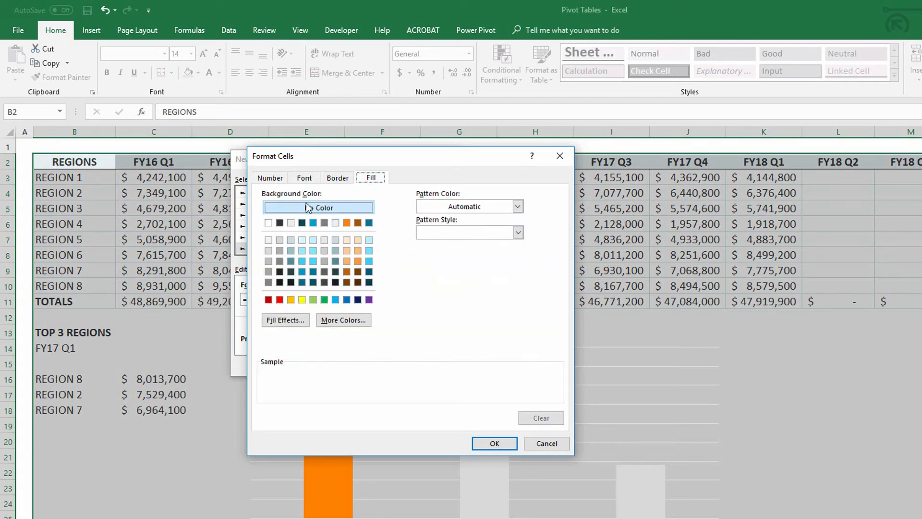
click(268, 250)
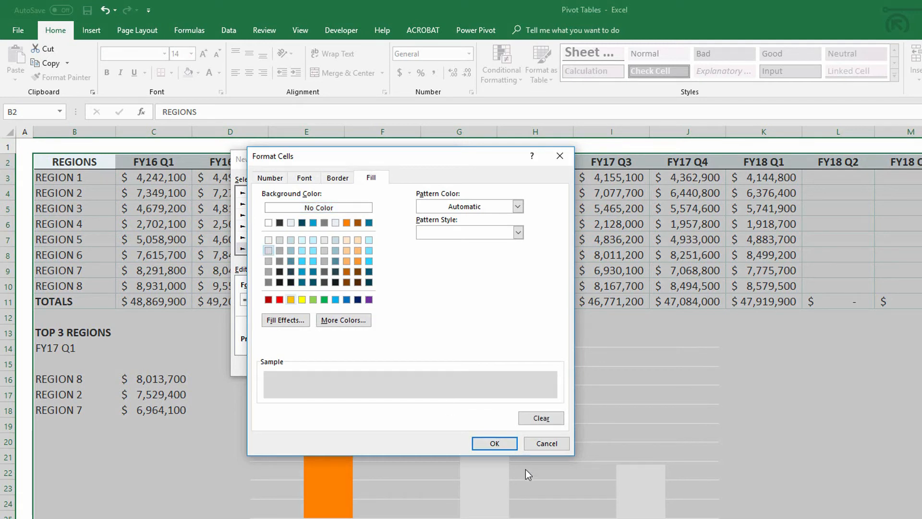
click(494, 443)
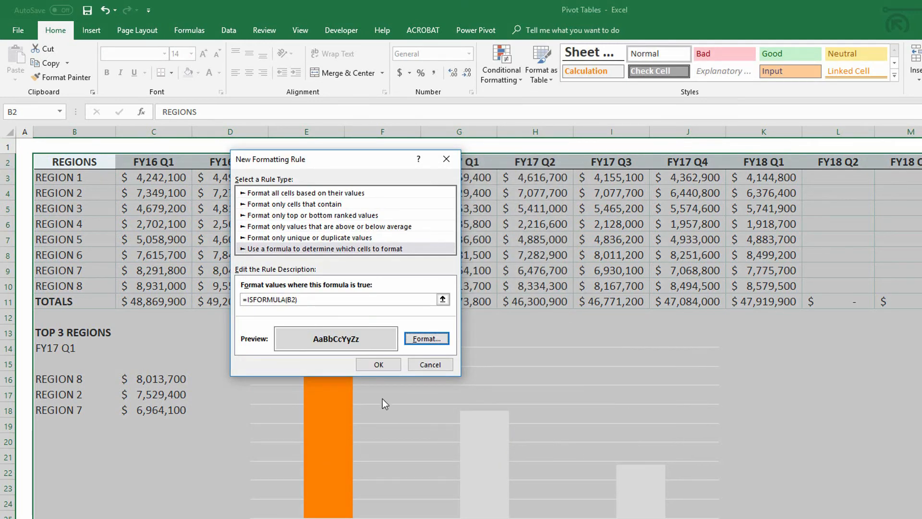
click(373, 365)
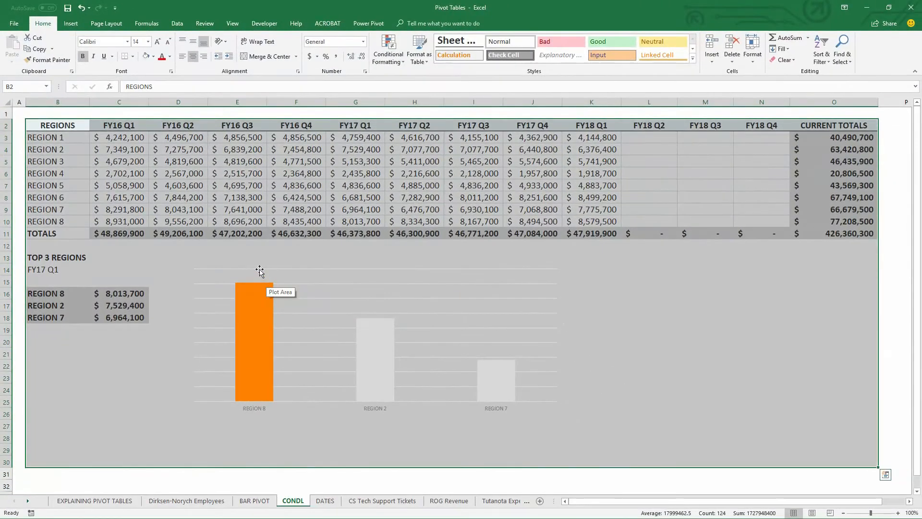
Overwrite the FY18 Q3 total formula in M11 with the value 52000000 and autofit column M.
click(107, 186)
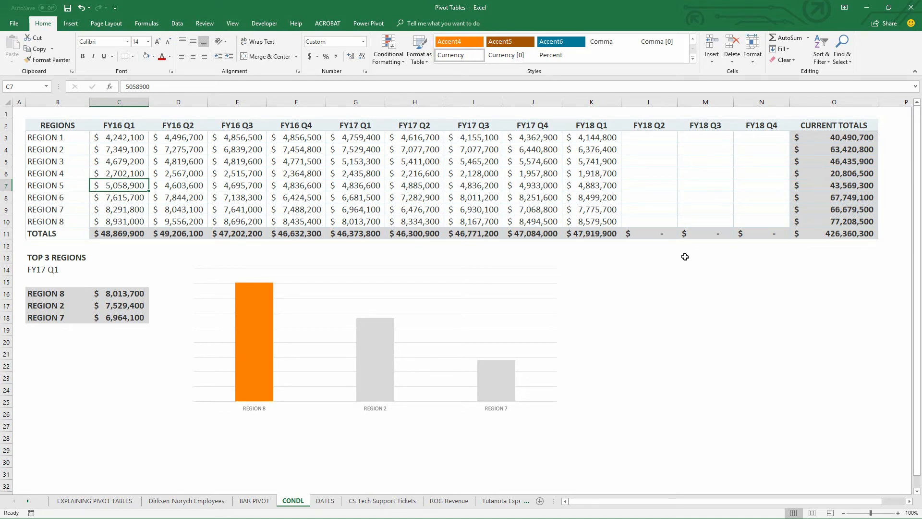
click(700, 234)
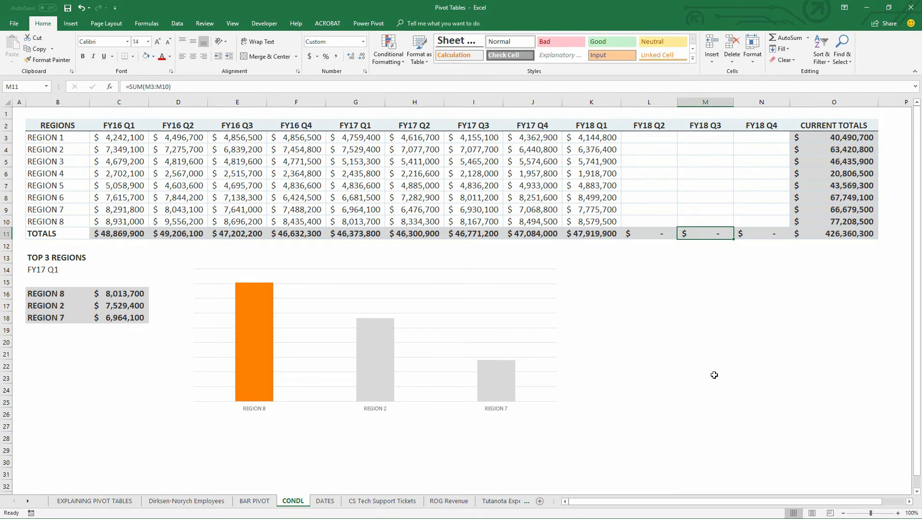
text(520)
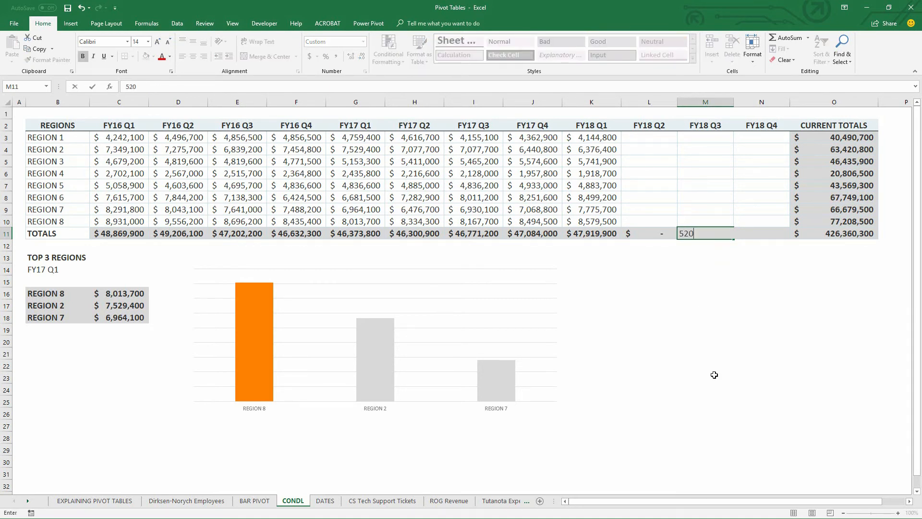
text(00000)
key(Return)
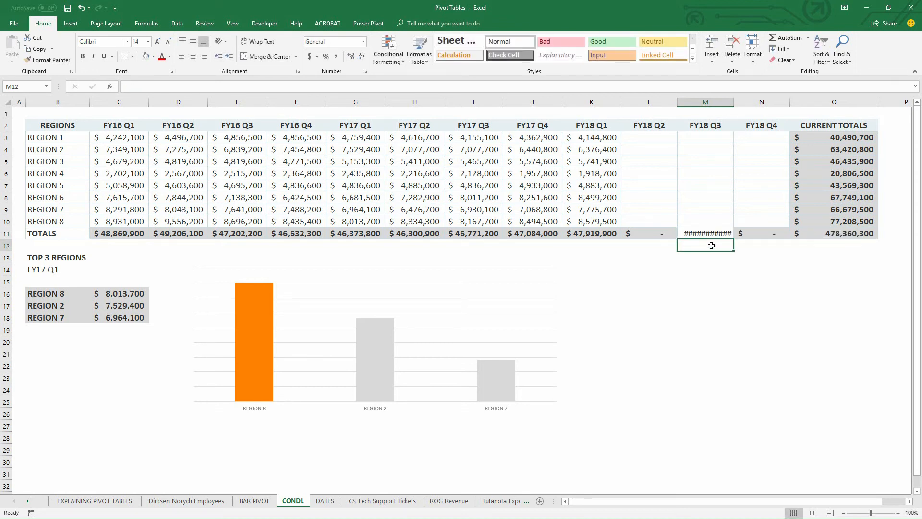
double_click(734, 102)
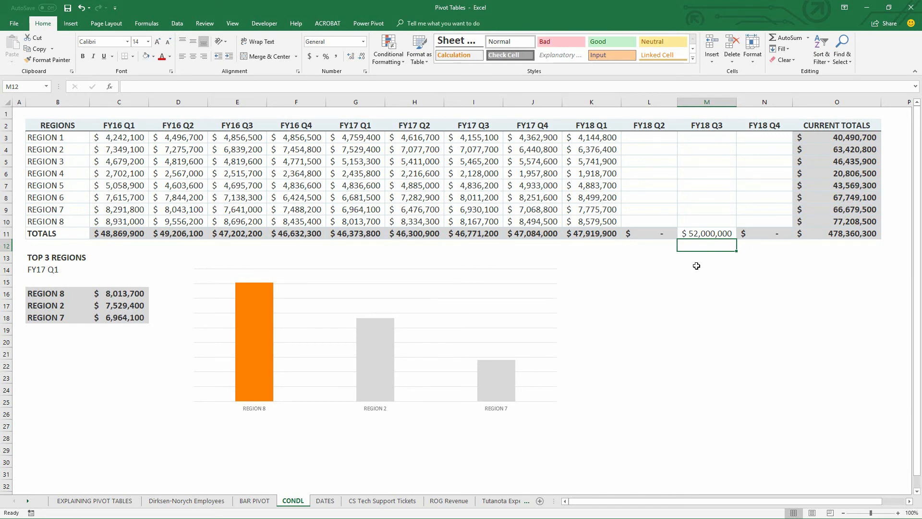
Undo the column M width change and the hardcoded FY18 Q3 total.
key(ctrl+z)
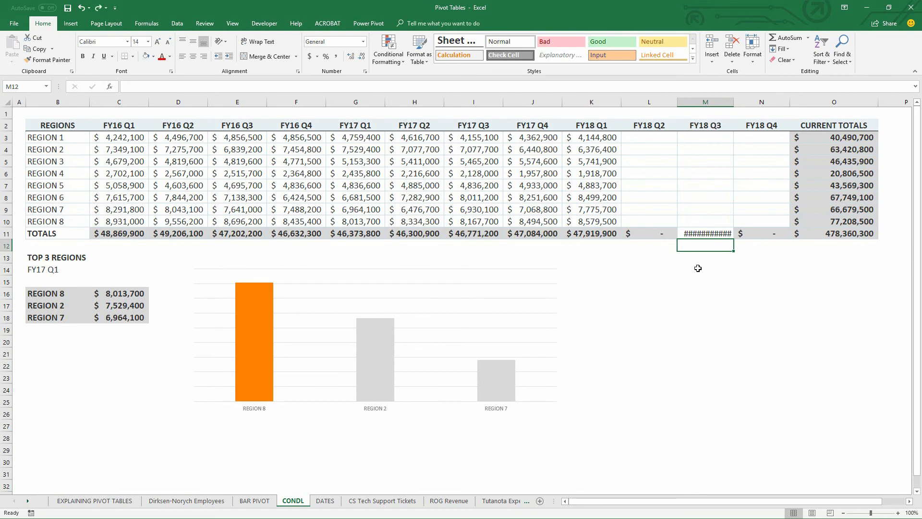
click(700, 256)
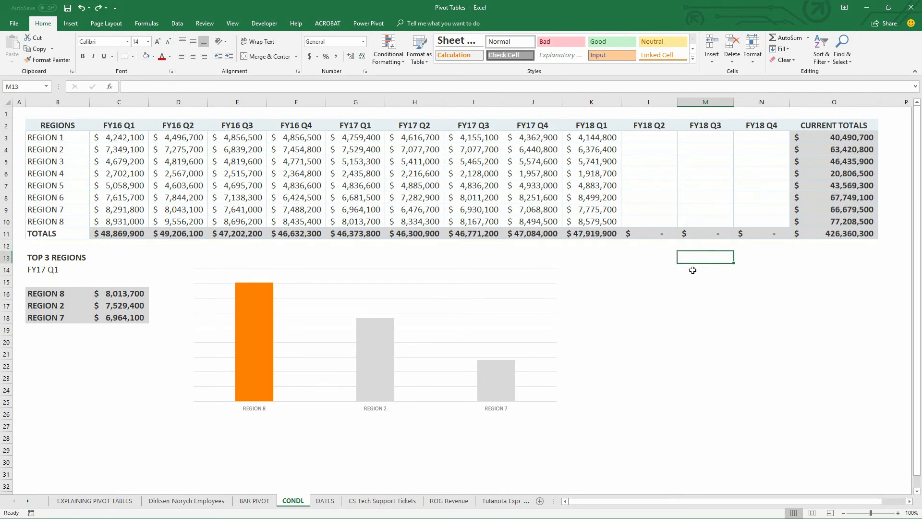